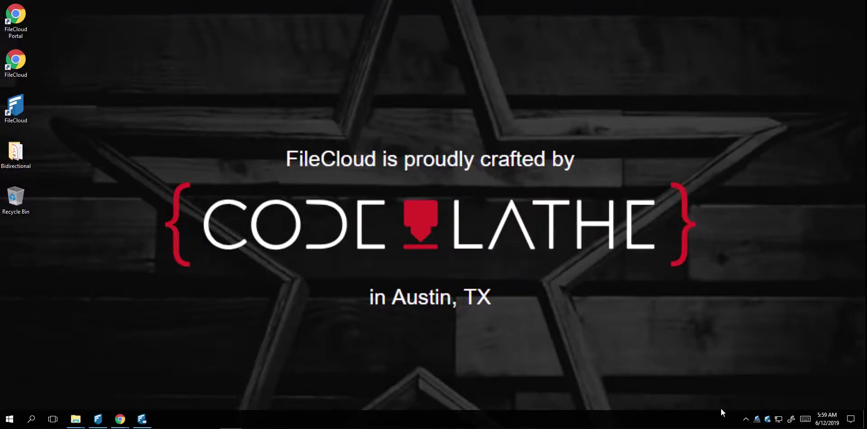
Open the FileCloud (W:) network drive from This PC in File Explorer.
right_click(756, 420)
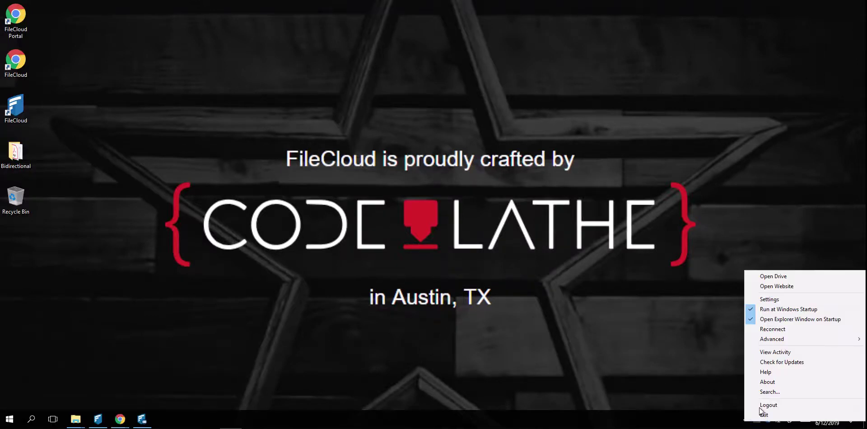
left_click(778, 299)
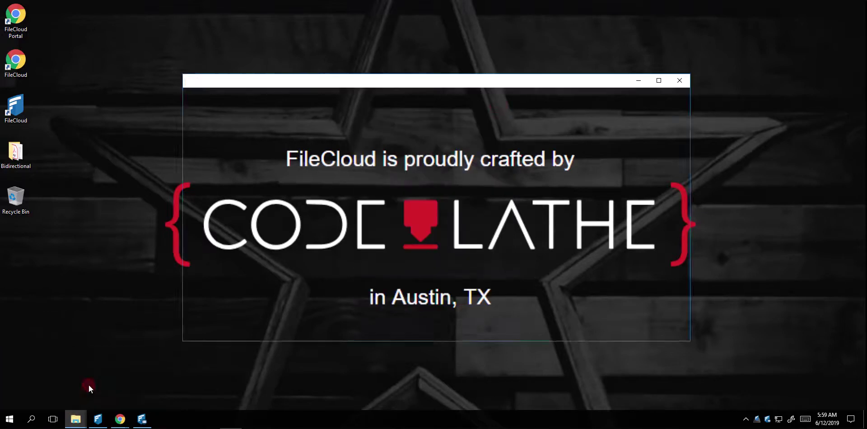
left_click(89, 385)
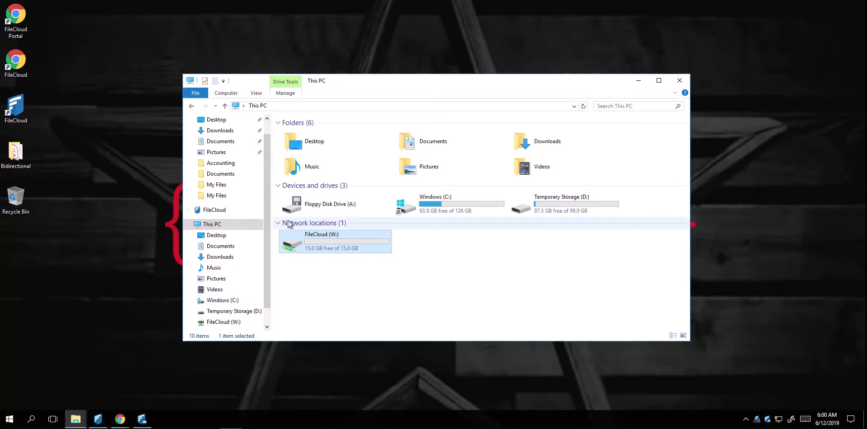
left_click(317, 240)
double_click(317, 241)
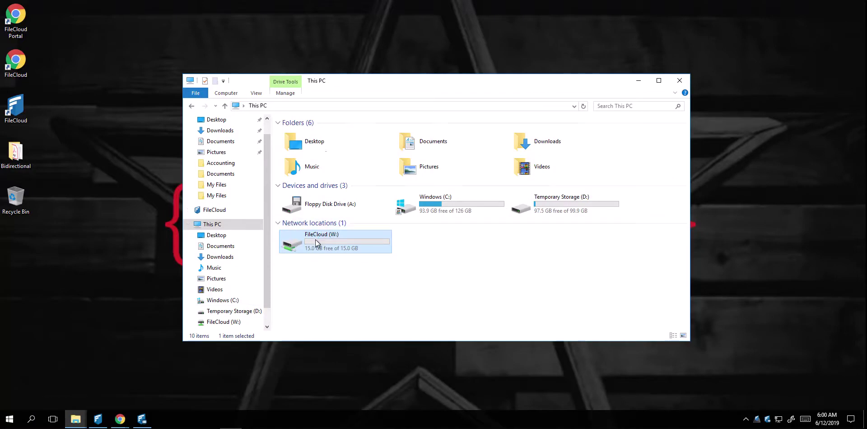
Review the FileCloudDrive settings, including the available mount point letters, and close them without changes.
right_click(757, 419)
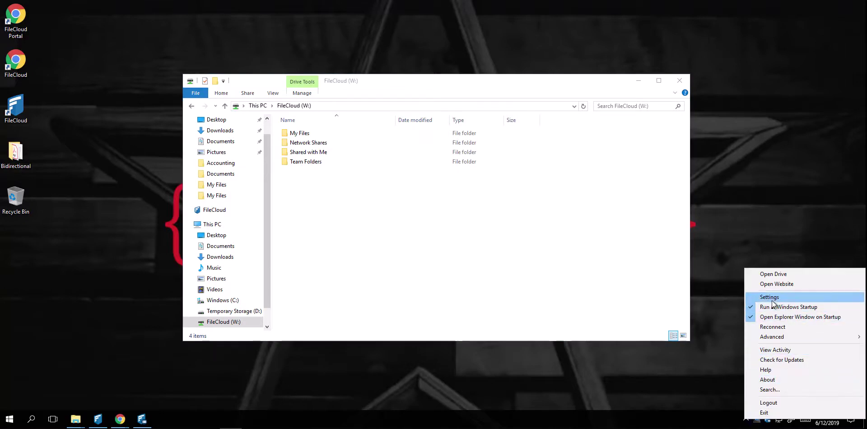
left_click(770, 298)
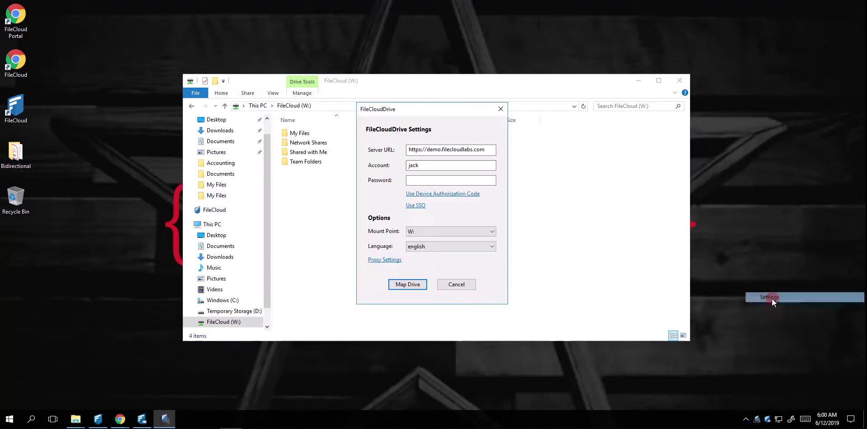
left_click(416, 231)
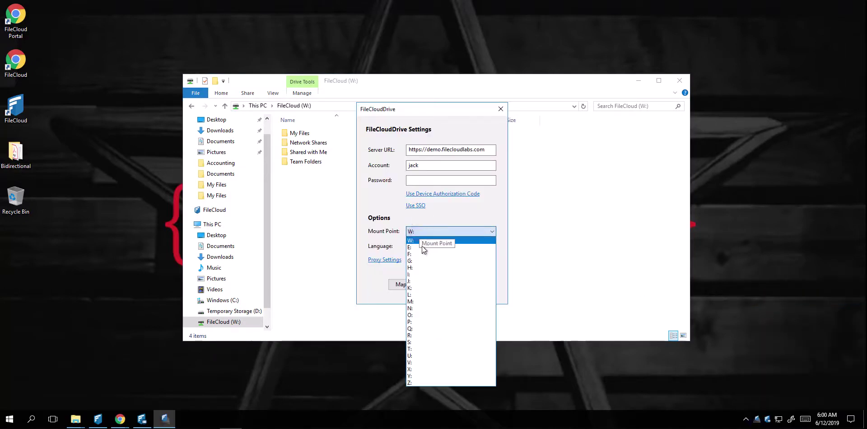
left_click(498, 111)
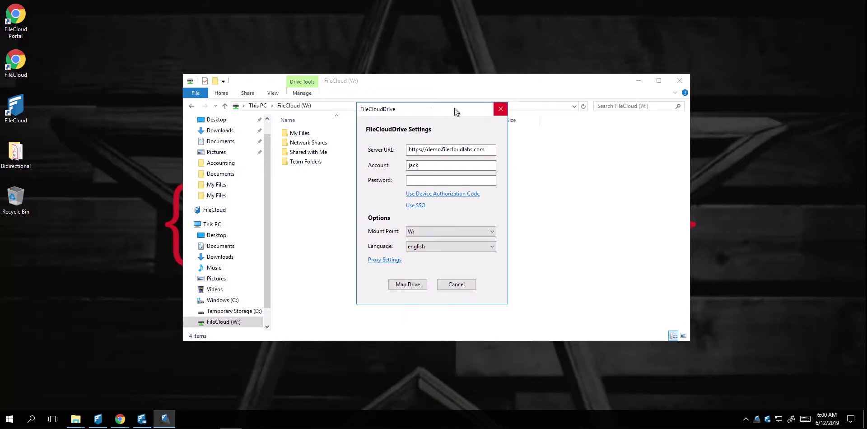
left_click(500, 110)
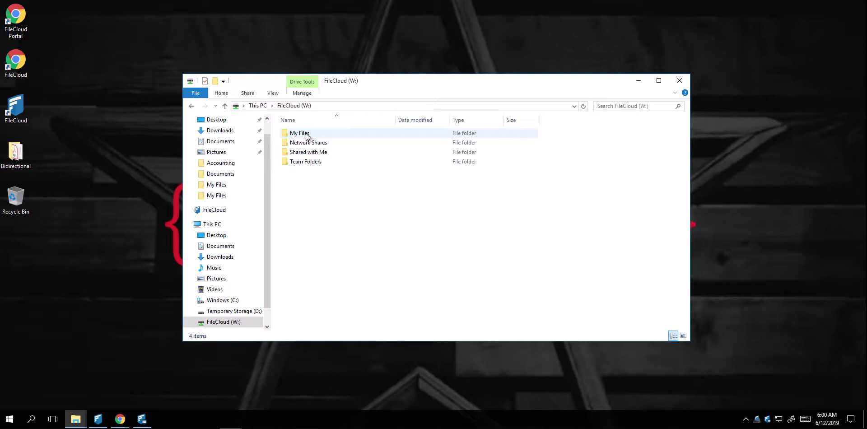
Open New Microsoft Word Document.docx from the Documents folder inside My Files on the FileCloud drive.
double_click(299, 133)
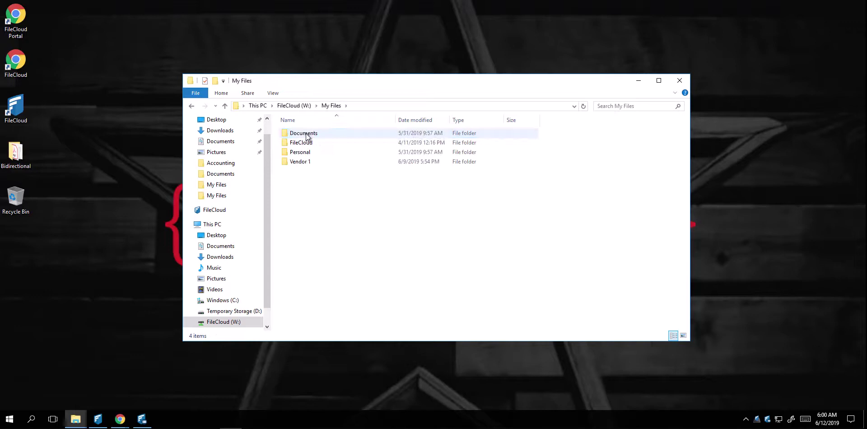
double_click(306, 135)
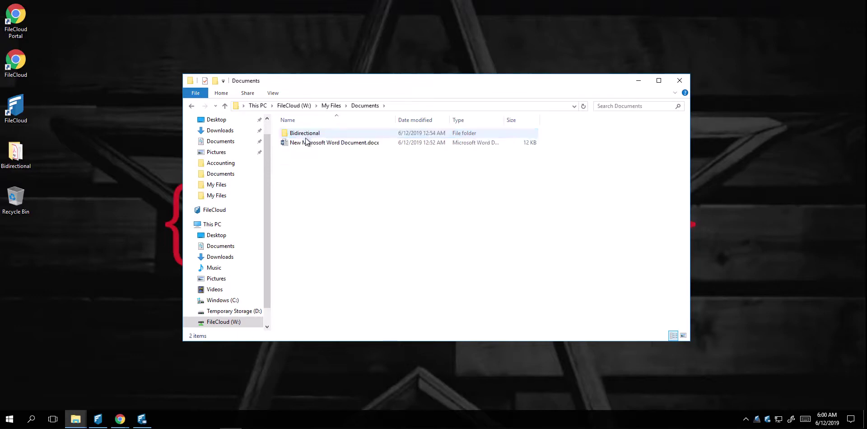
left_click(321, 146)
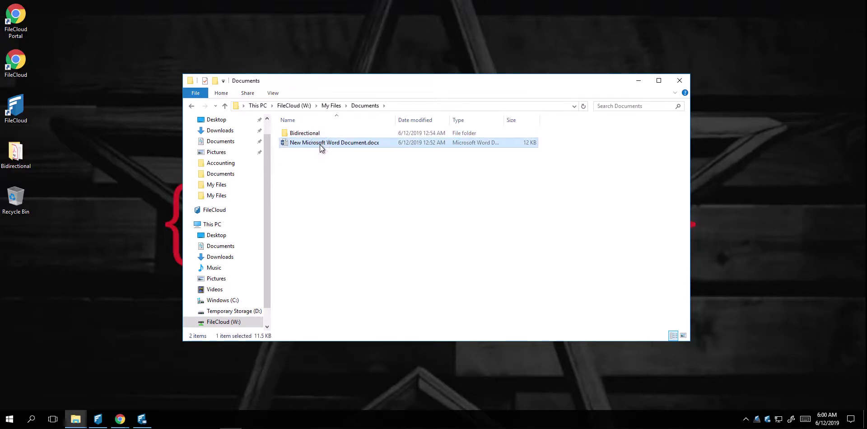
double_click(319, 144)
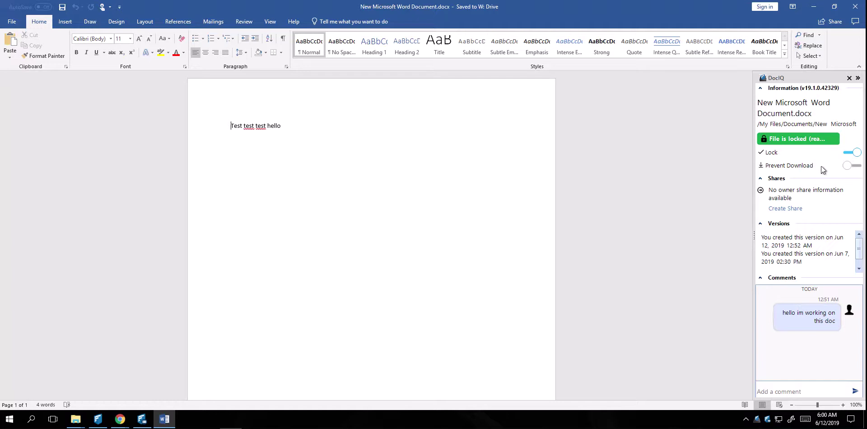
Post the DocIQ comment "hello still working on this doc" and enable Prevent Download for the document.
left_click(810, 388)
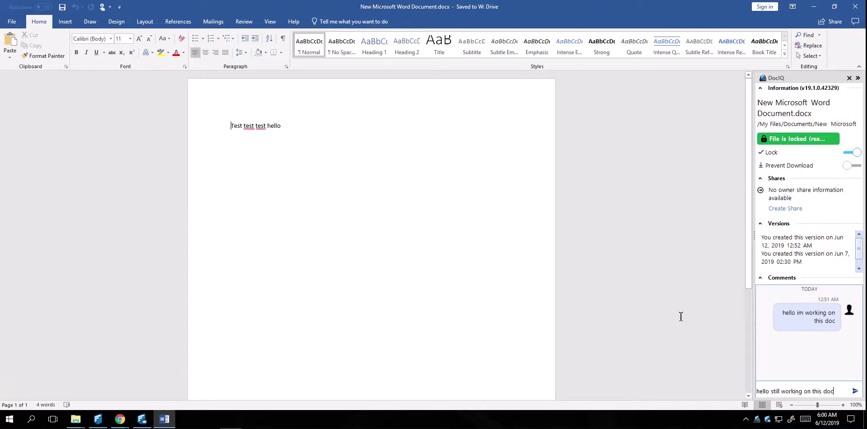
left_click(855, 392)
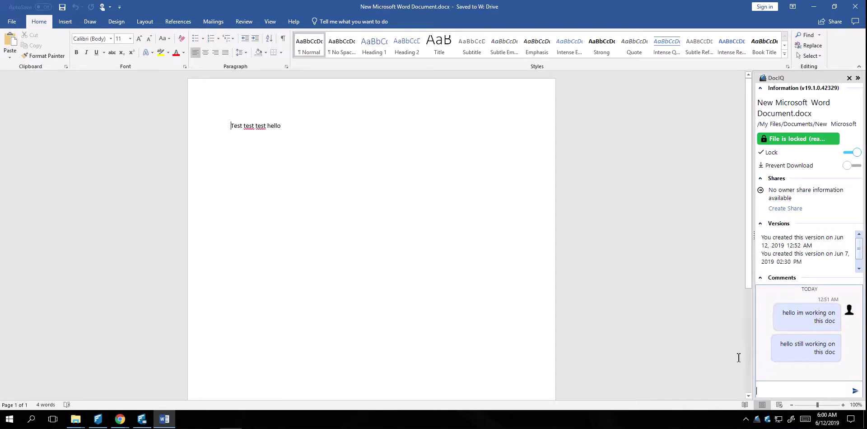
left_click(848, 166)
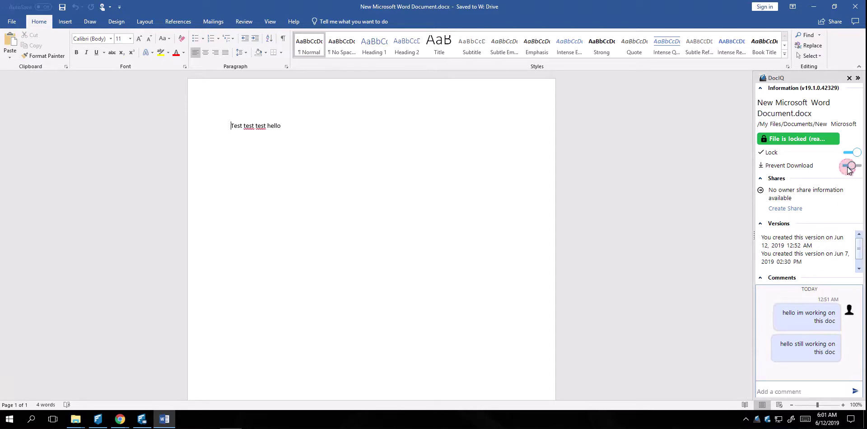
Create a share for the Word document from DocIQ and review its advanced private share settings.
left_click(786, 209)
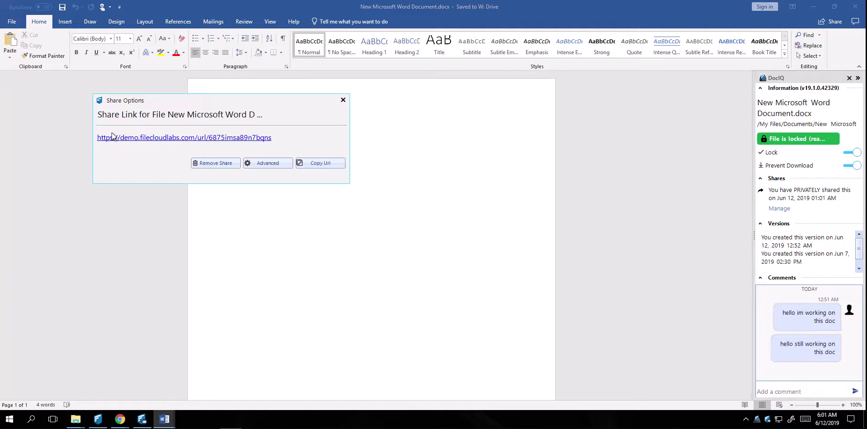
left_click(263, 165)
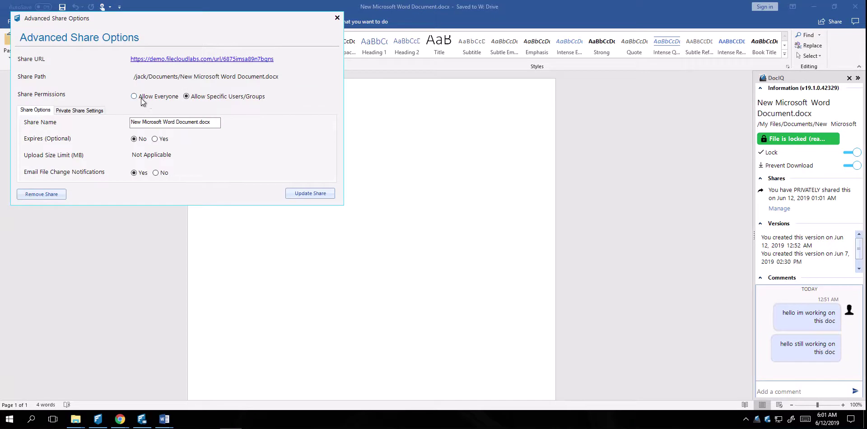
left_click(78, 111)
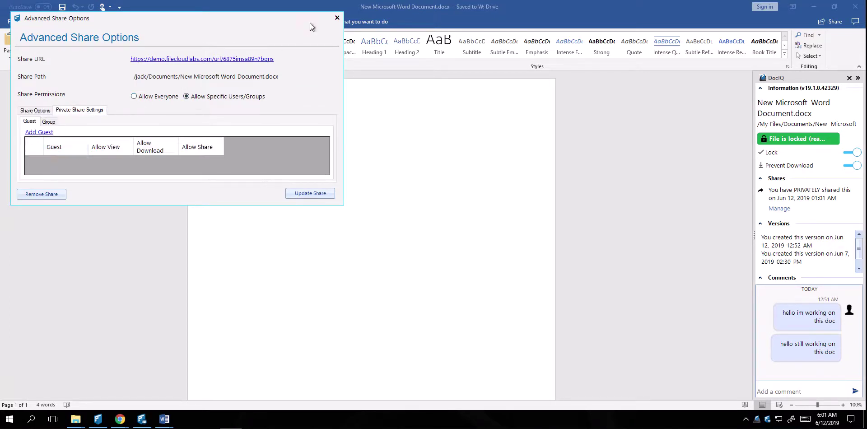
left_click(337, 17)
Add the word "edit" after "hello" in the document text, then save and close the document.
left_click(295, 126)
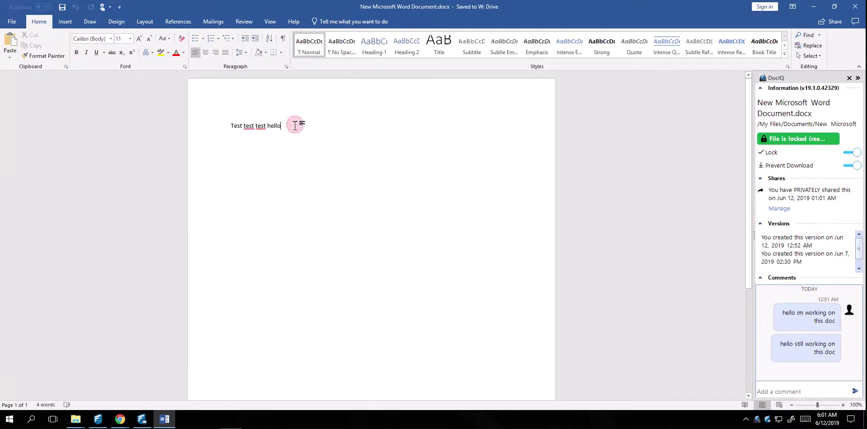
type("edit")
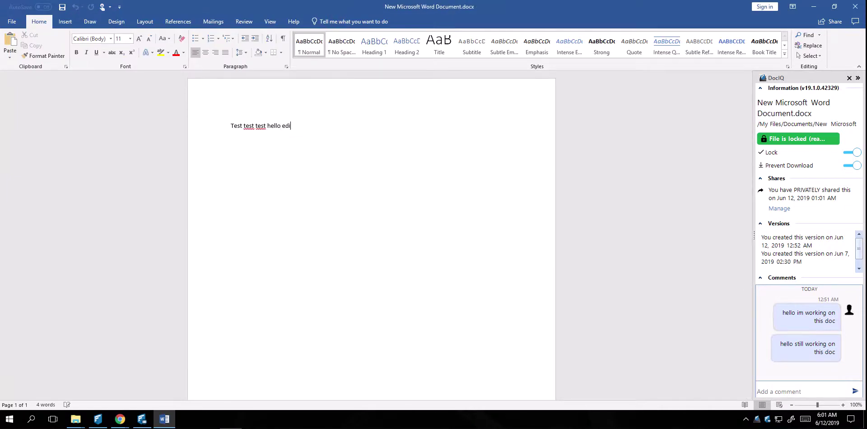
left_click(61, 7)
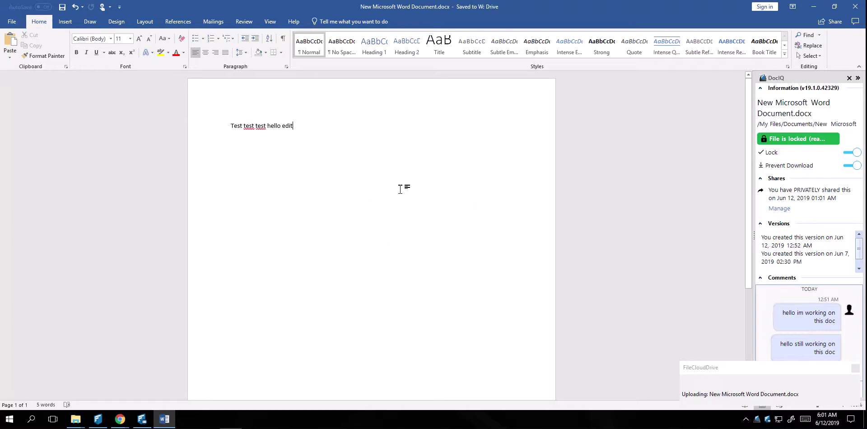
left_click(857, 8)
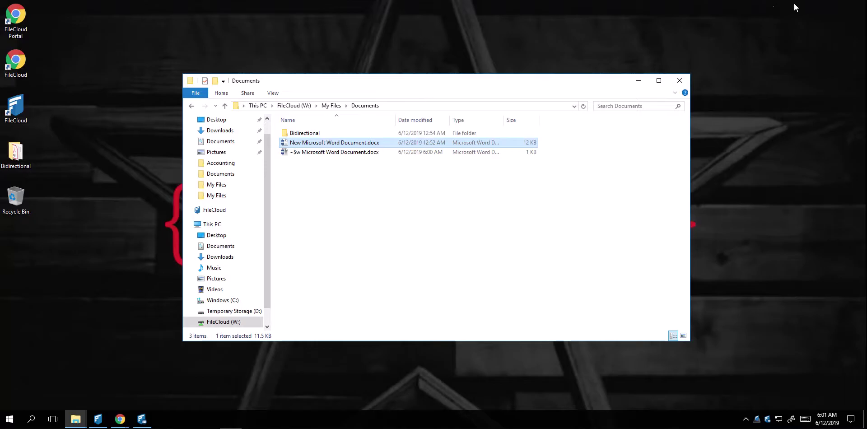
Examine the advanced options of FileCloudDrive, such as cache clearing and automatic locking, without changing any.
left_click_drag(363, 78, 292, 67)
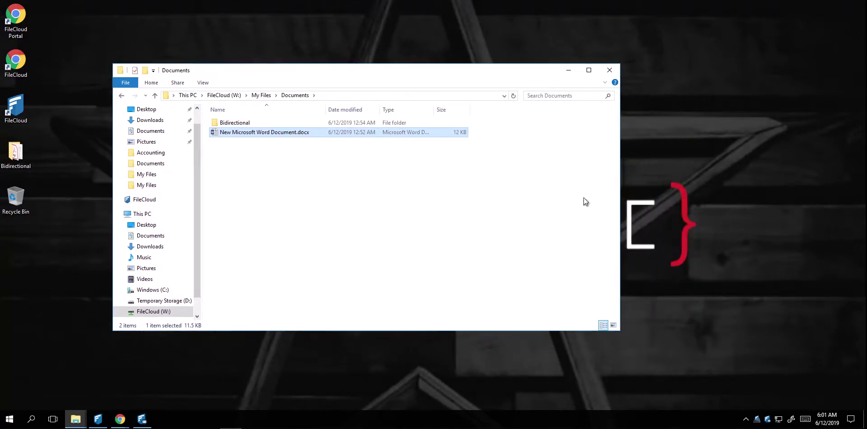
right_click(757, 420)
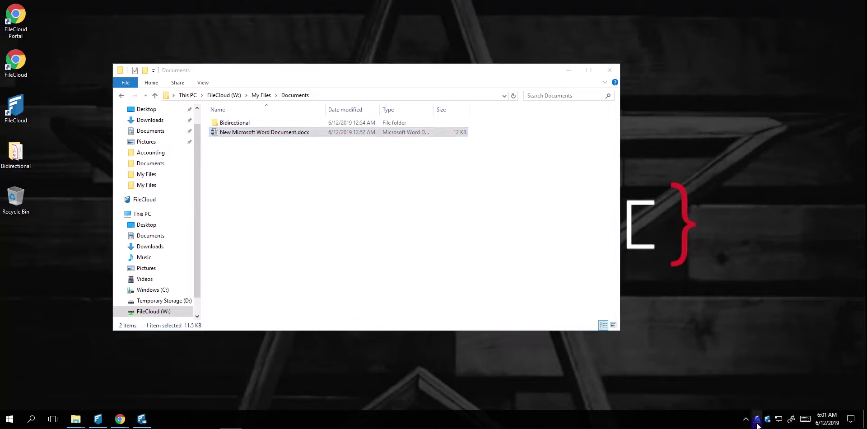
mouse_move(751, 341)
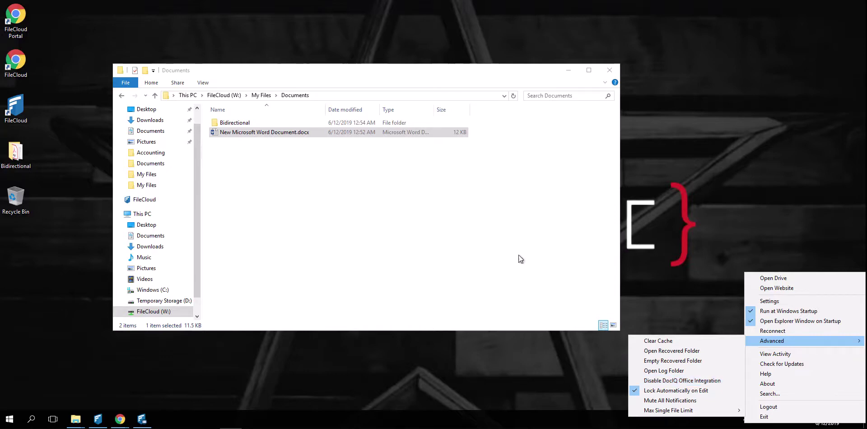
left_click(316, 217)
Copy Adam.docx from the desktop's Bidirectional folder into the FileCloud Documents folder and put the source window away.
double_click(18, 147)
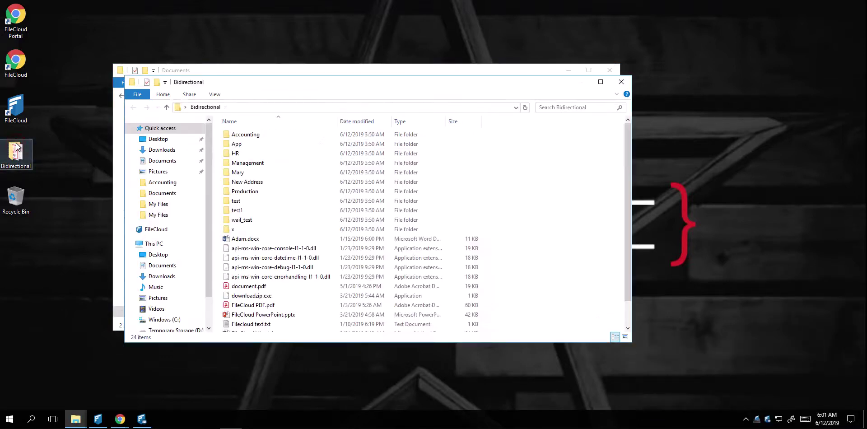
left_click_drag(207, 85, 448, 82)
left_click_drag(498, 240, 290, 193)
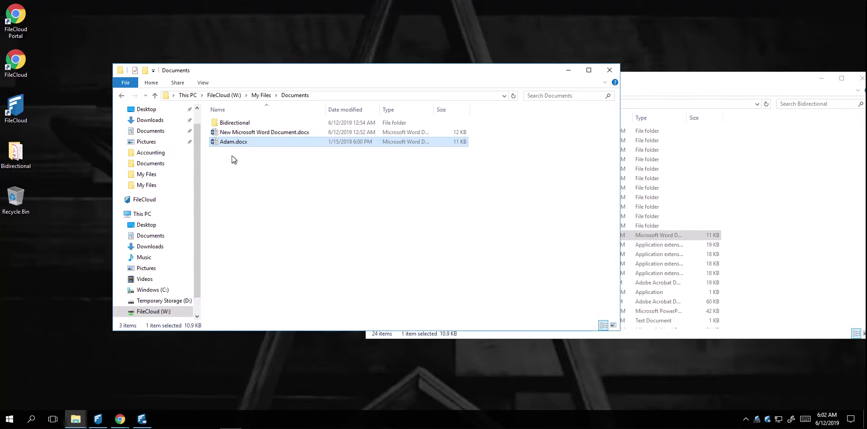
left_click_drag(638, 78, 588, 75)
left_click(814, 76)
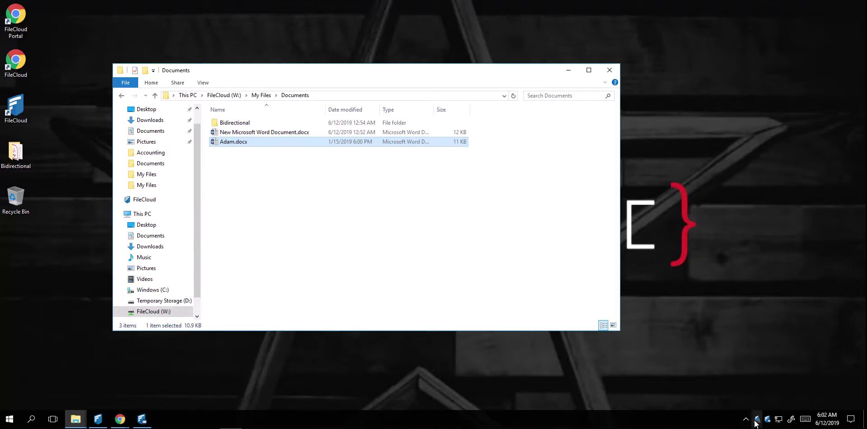
Create a FileCloudDrive share link for Adam.docx and open its advanced share management.
left_click(238, 141)
right_click(237, 142)
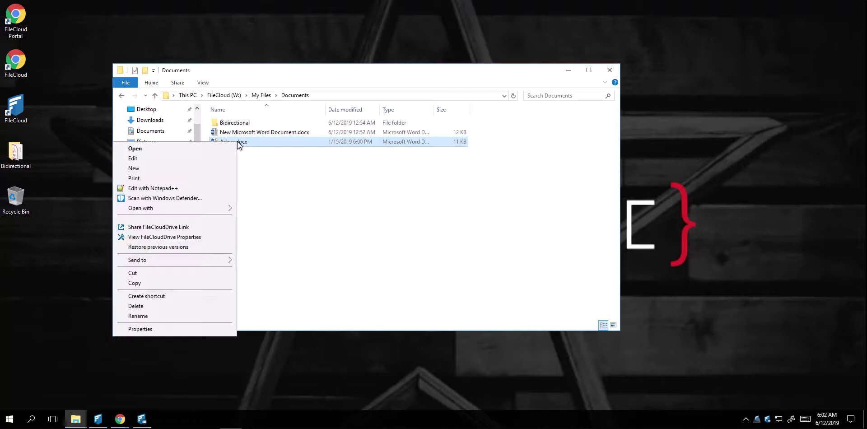
left_click(187, 228)
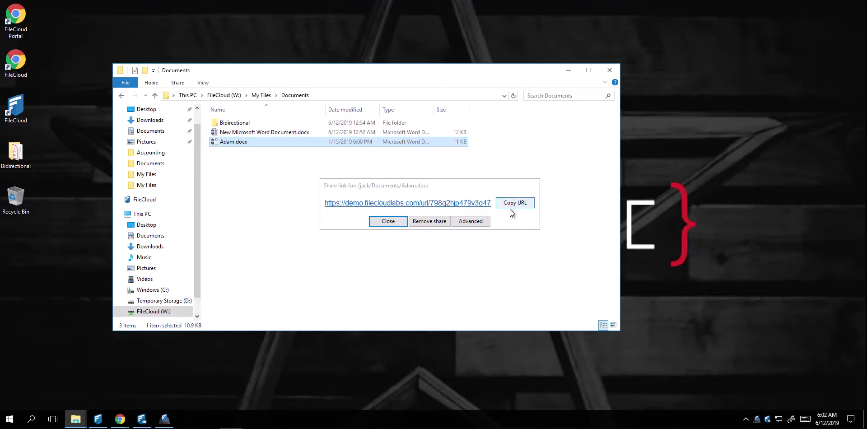
left_click(479, 221)
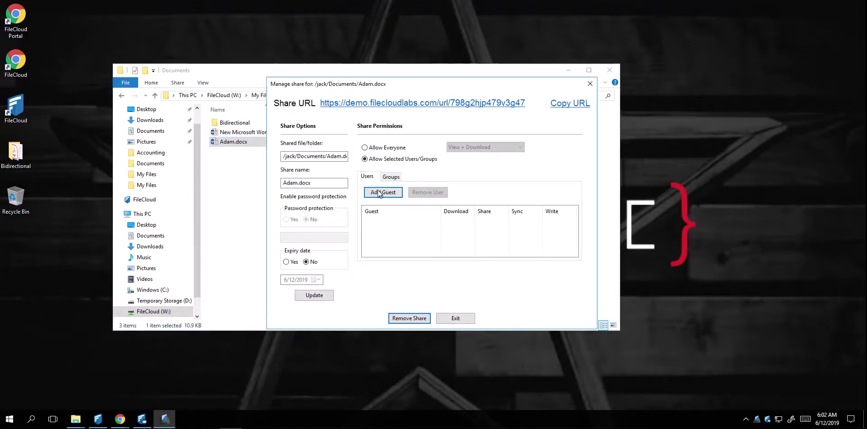
Look up existing accounts and add the test user found by first name as a guest on the Adam.docx share.
left_click(379, 193)
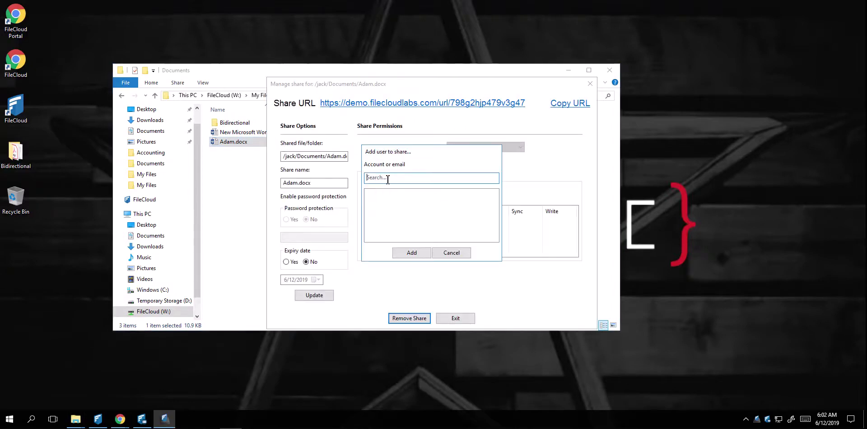
type("ja")
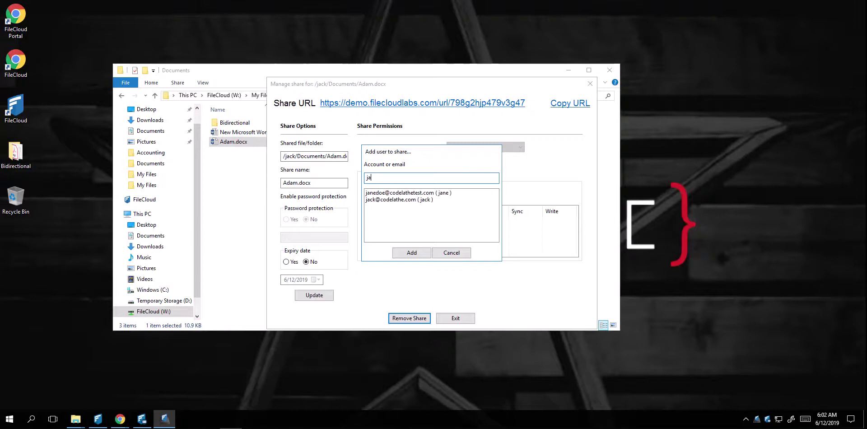
left_click(389, 194)
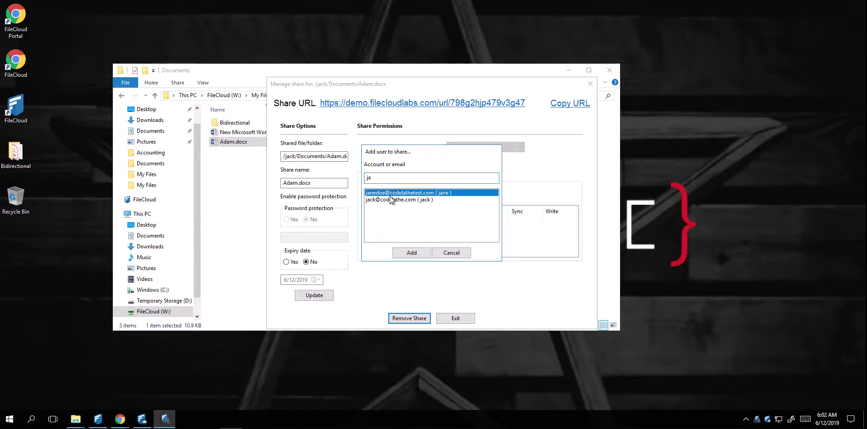
left_click(414, 201)
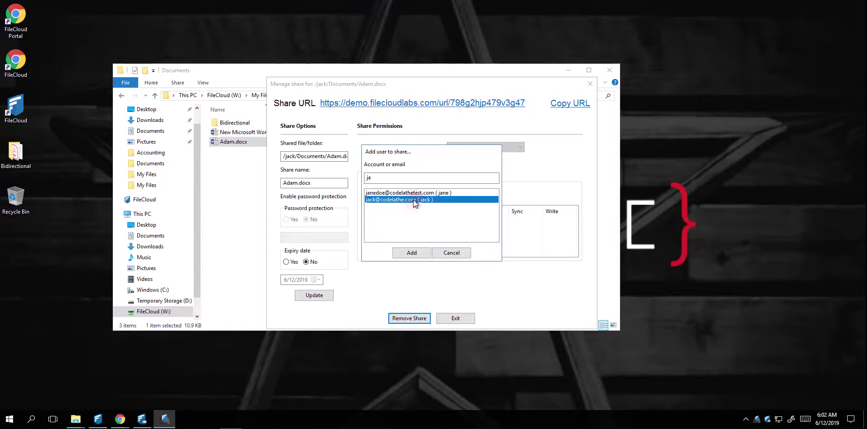
left_click(414, 194)
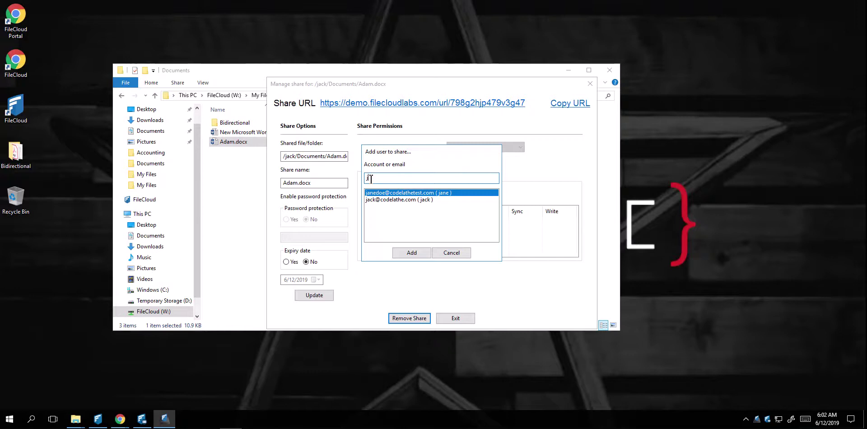
type("ohn")
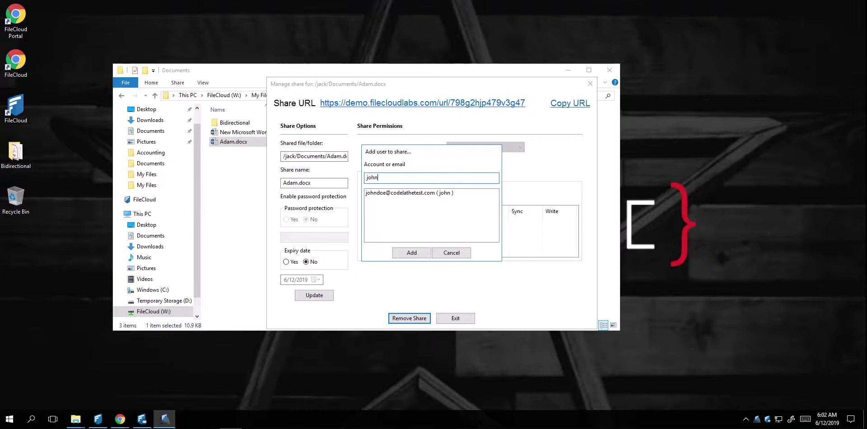
left_click(384, 193)
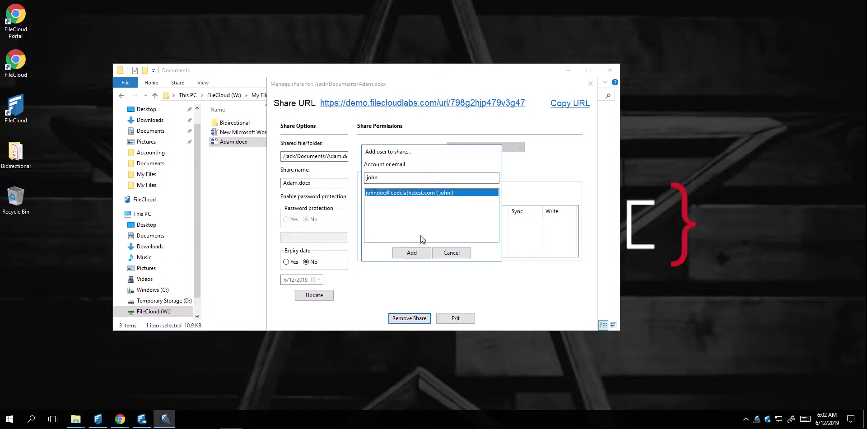
left_click(419, 253)
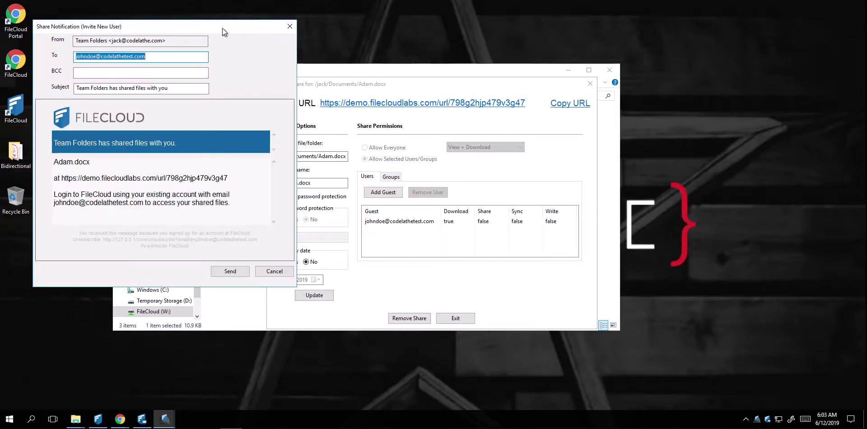
Dismiss the share notification without sending it and remove the Adam.docx share.
left_click_drag(223, 28, 238, 34)
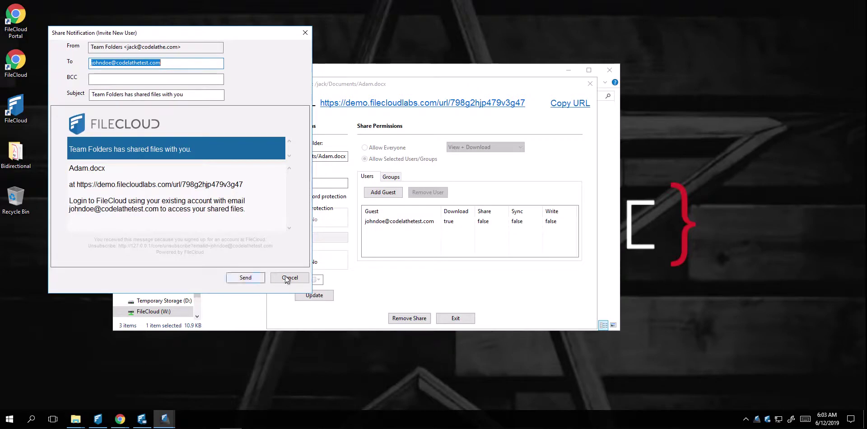
left_click(306, 33)
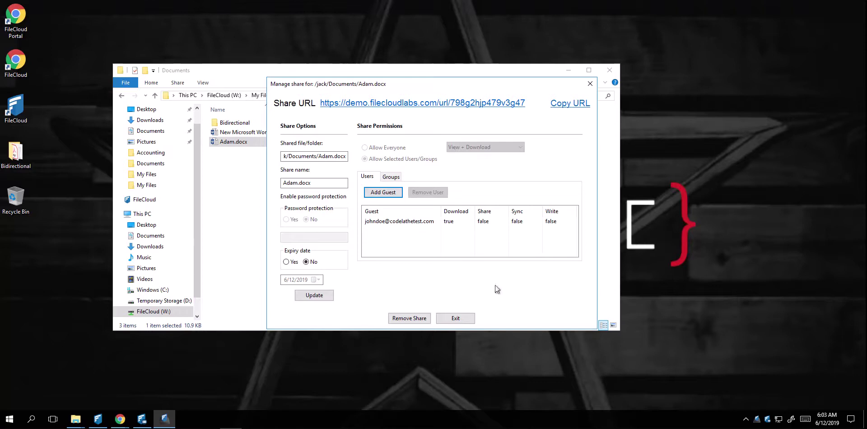
left_click(414, 319)
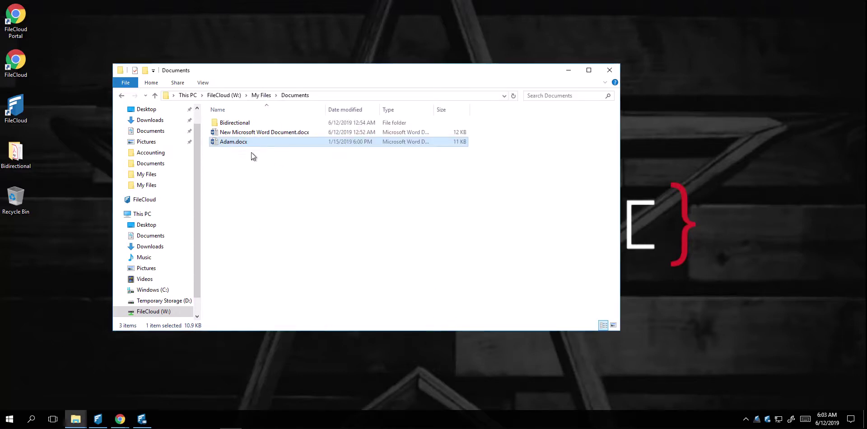
Go back to the FileCloud drive's root and open the FileCloud Network Share folder inside Network Shares.
left_click(120, 96)
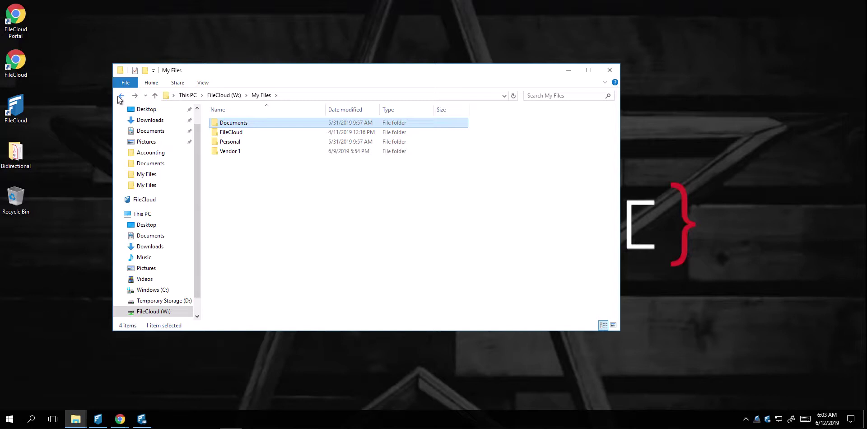
left_click(120, 96)
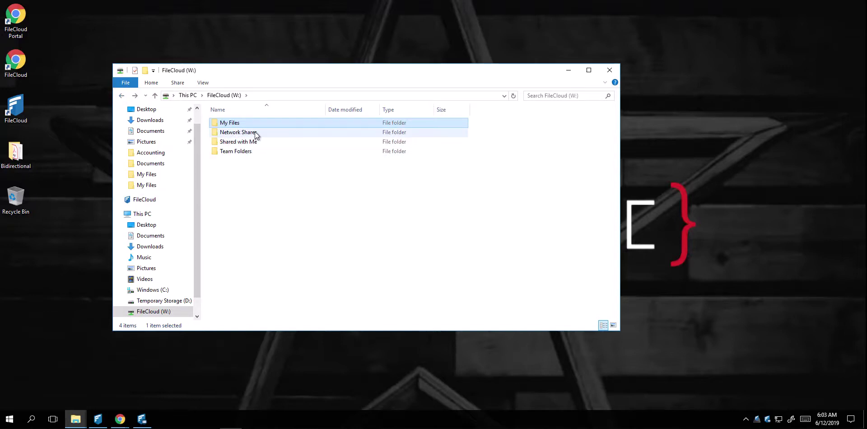
double_click(255, 133)
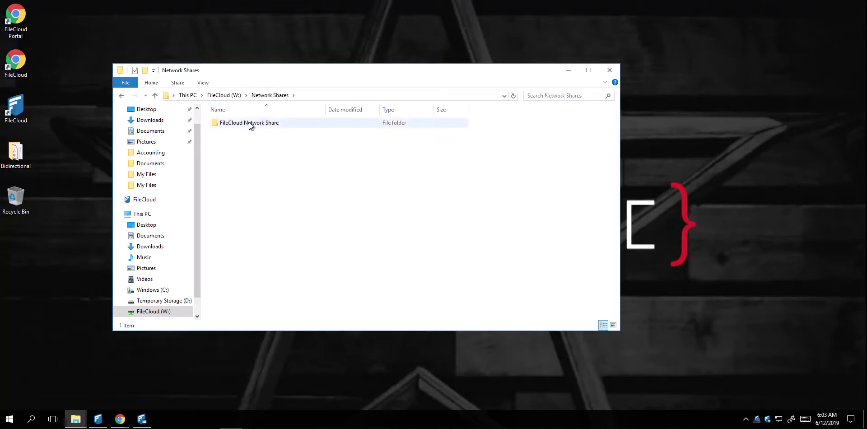
left_click(250, 125)
double_click(250, 126)
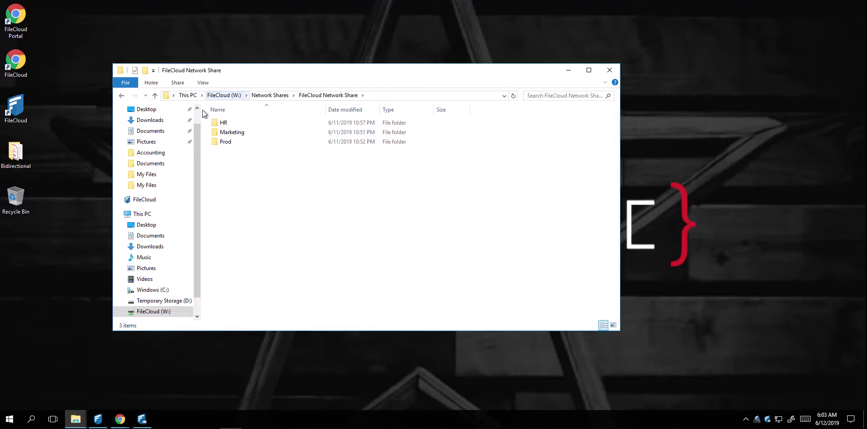
Open the FileCloudDrive search and search the drive for "filecloud" instead of "demo".
right_click(757, 419)
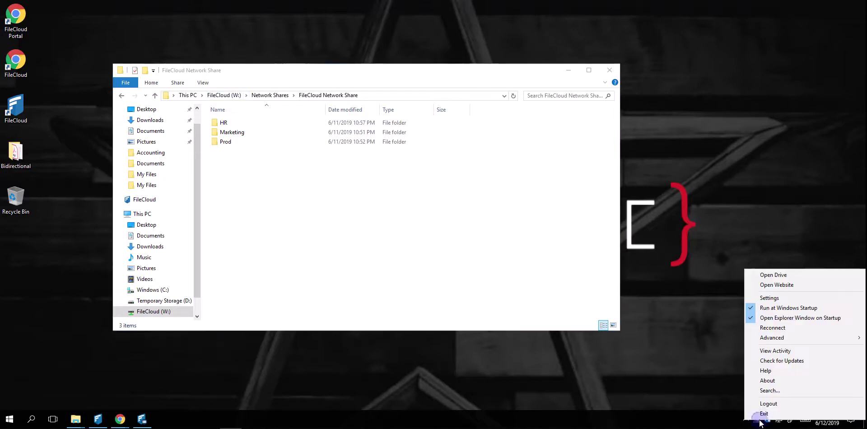
left_click(771, 391)
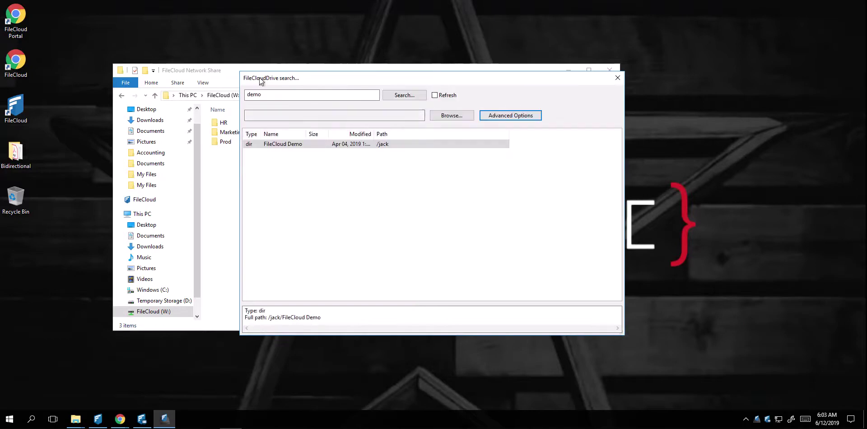
left_click(336, 94)
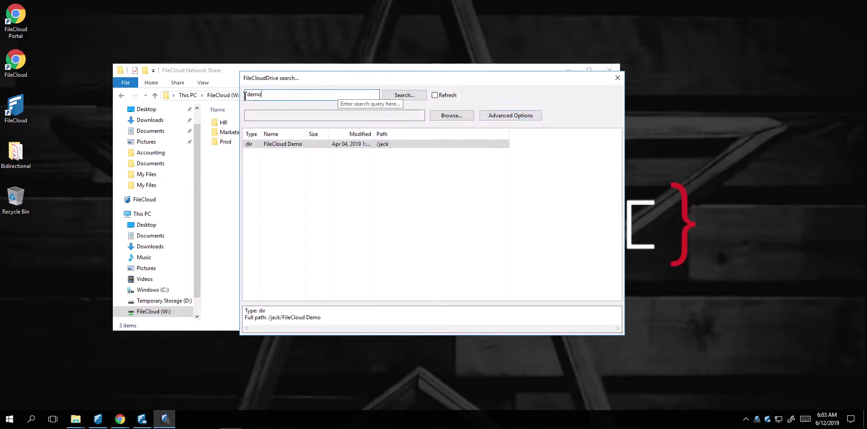
key("BackSpace")
key("BackSpace")
key("BackSpace")
key("BackSpace")
type("fi")
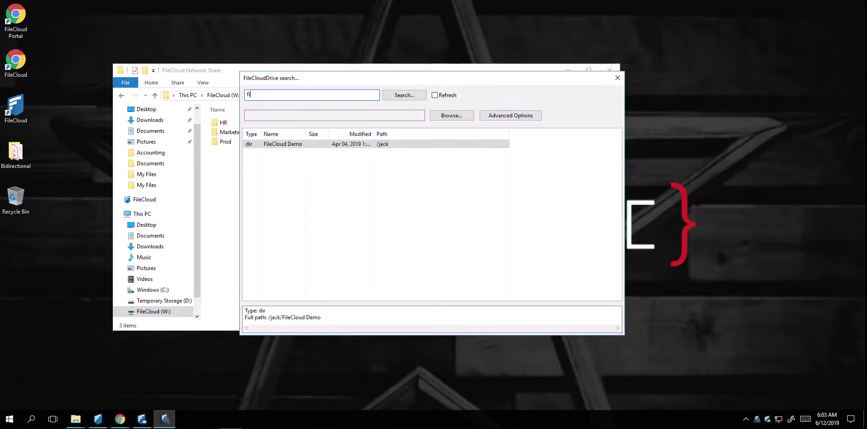
type("lecloud")
key("Return")
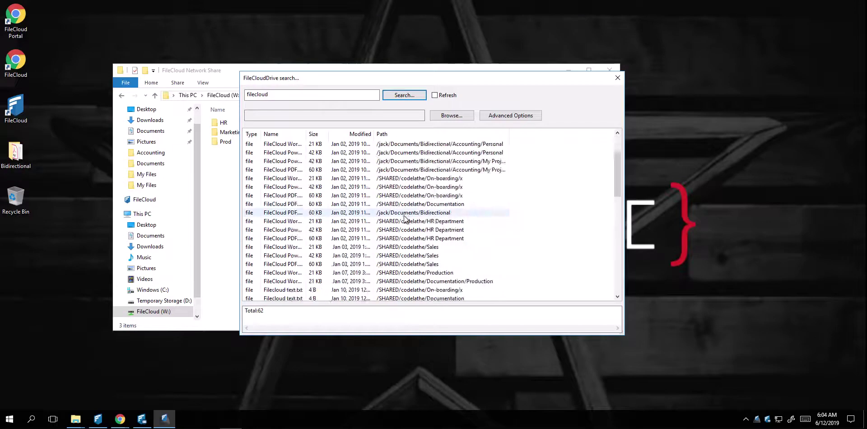
Select the Filecloud text.txt result in /SHARED/codelathe/On-boarding/x and show the ways to open its location.
scroll(405, 218, "down", 3)
left_click(404, 215)
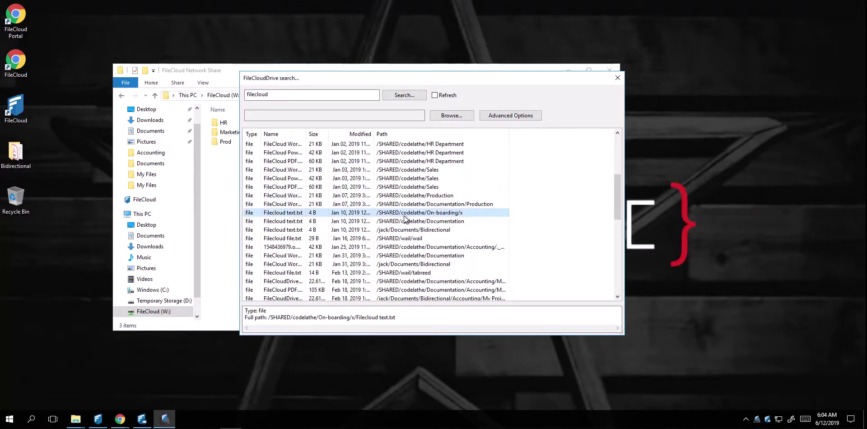
right_click(403, 211)
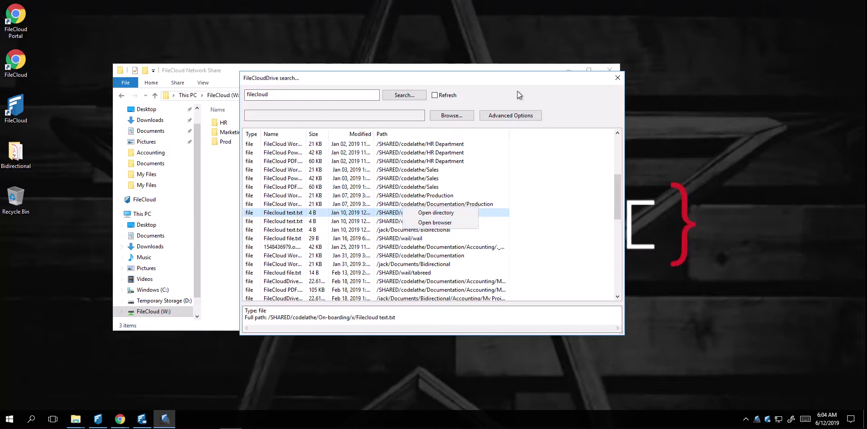
Show the advanced search options, set the scope to Metadata with the modified date filter enabled, and close the search.
left_click(513, 116)
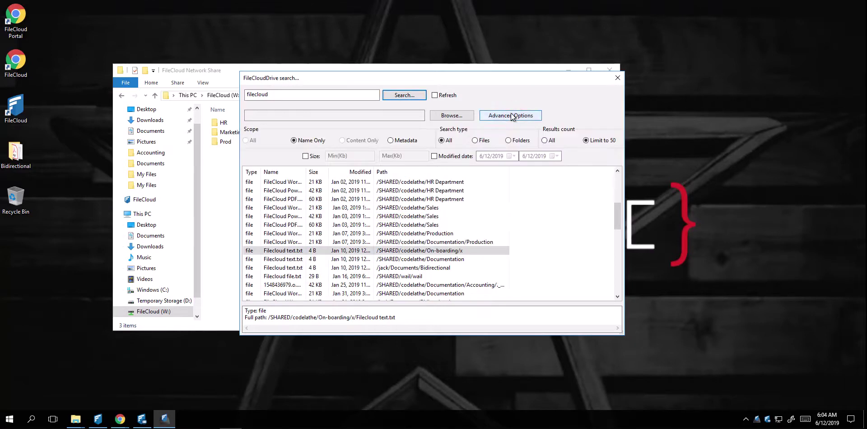
left_click(391, 141)
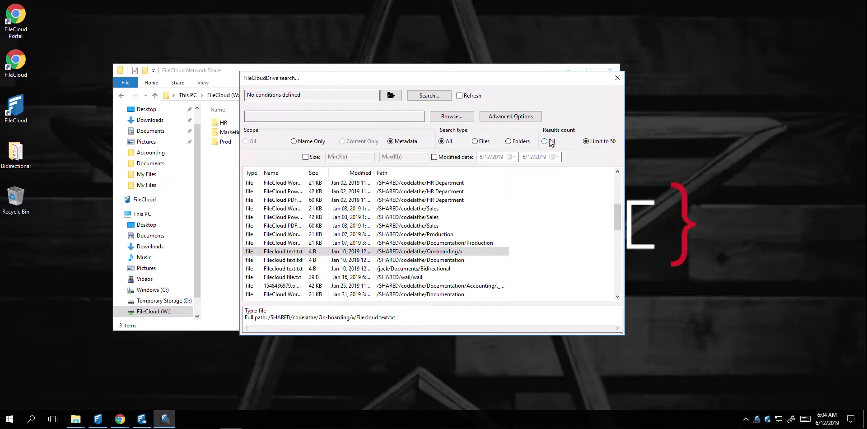
left_click(440, 158)
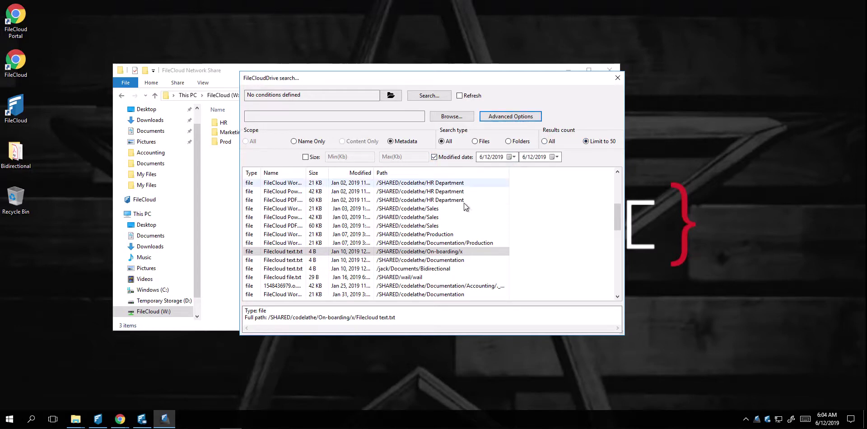
left_click(618, 78)
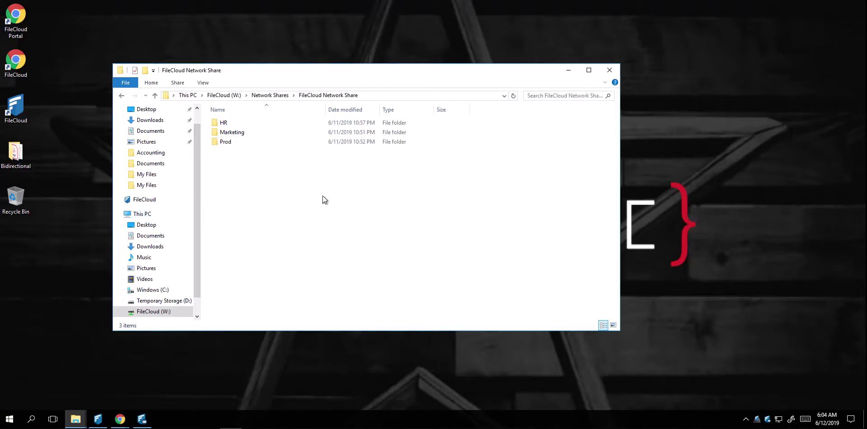
Display This PC and select the FileCloud (W:) drive under the network locations.
left_click(154, 215)
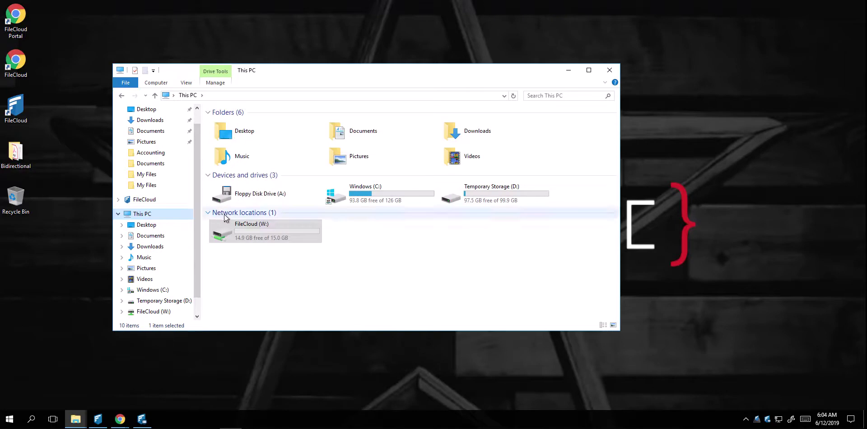
left_click(271, 242)
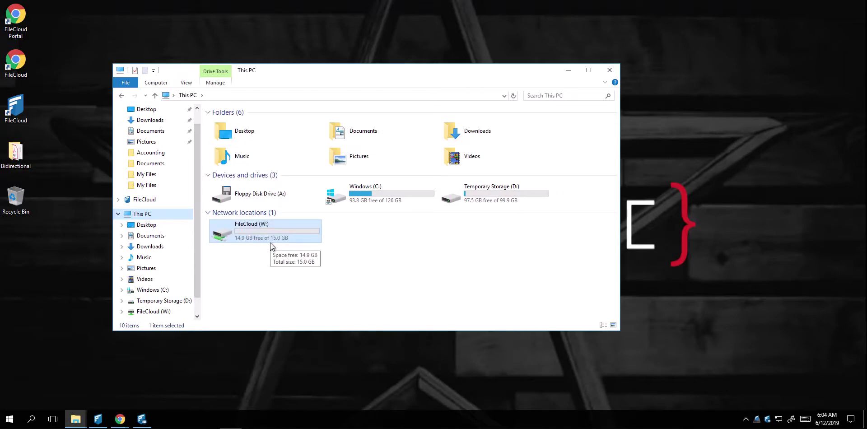